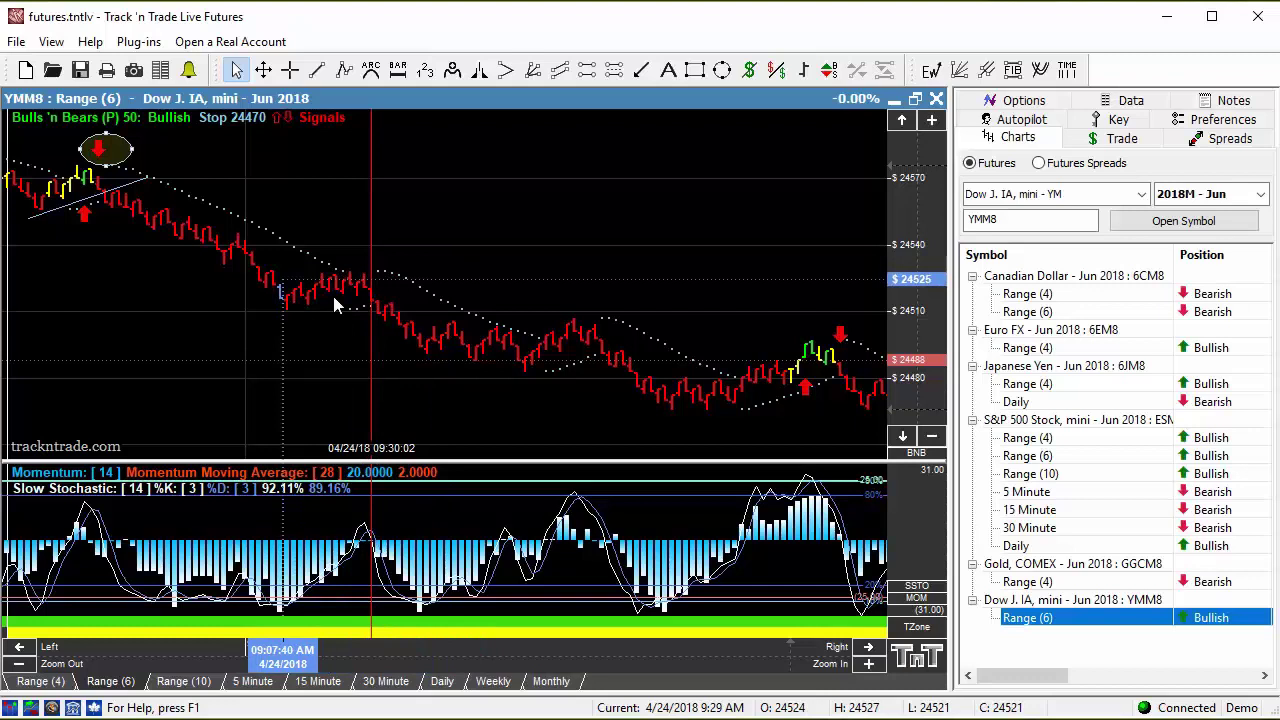
Measure the dollar profit of a short trade from 24571 to 24528 and display the Dow contract's key information
left_click(749, 72)
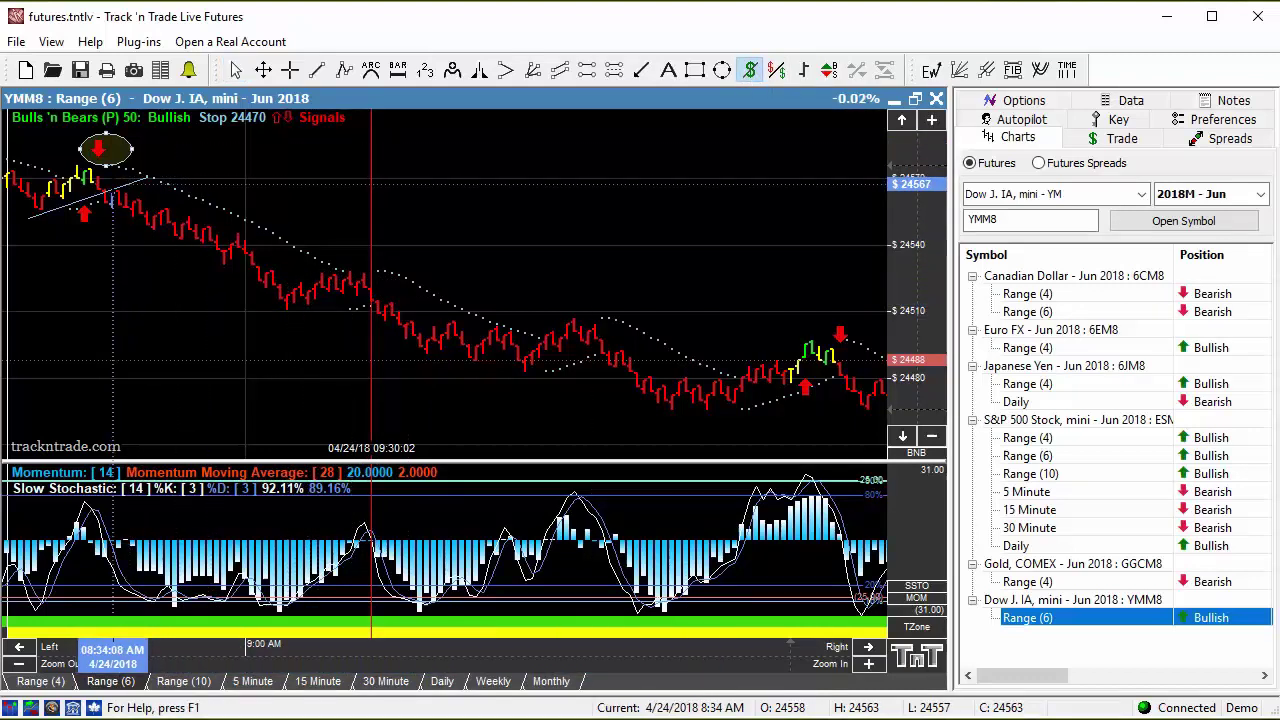
left_click_drag(143, 176, 343, 271)
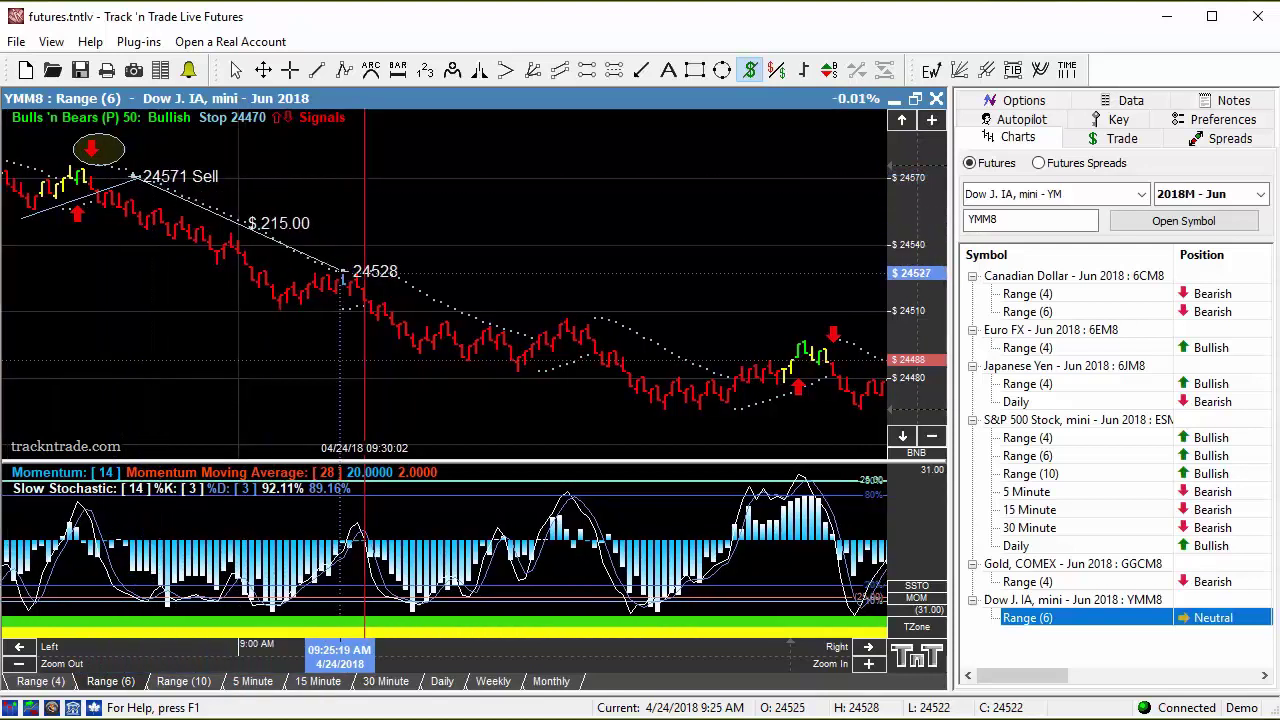
key("Escape")
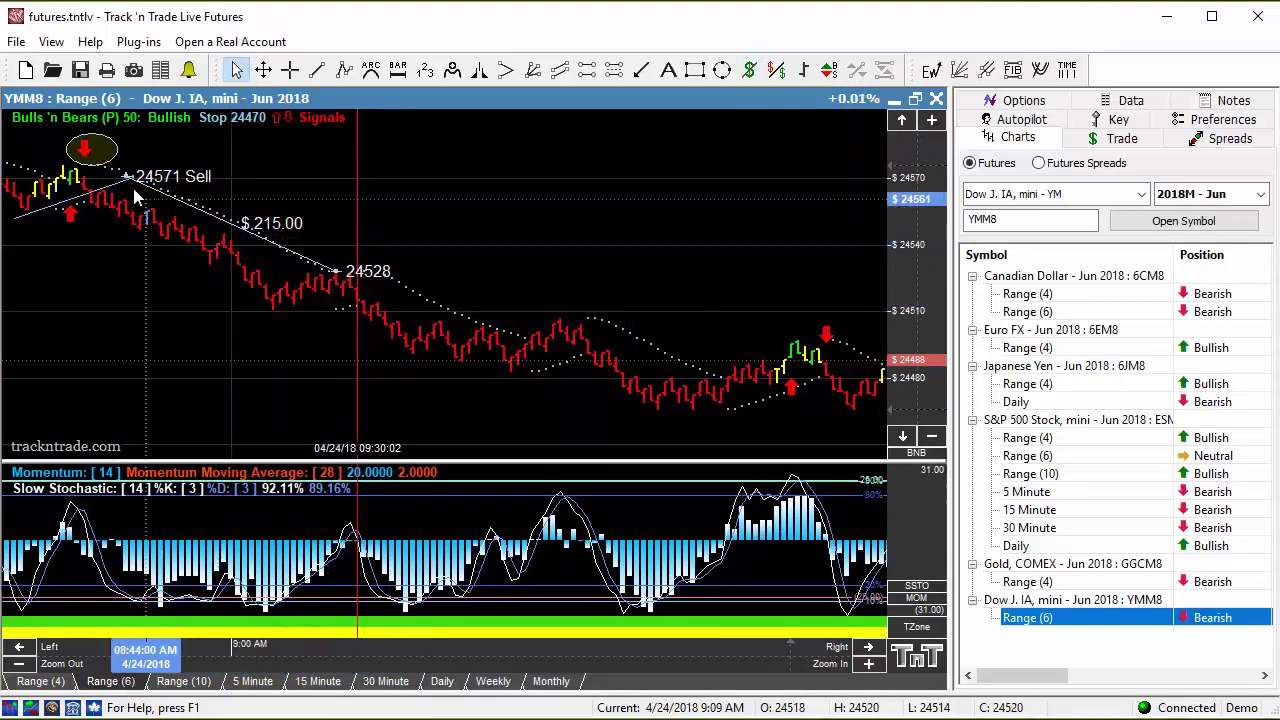
left_click(1120, 120)
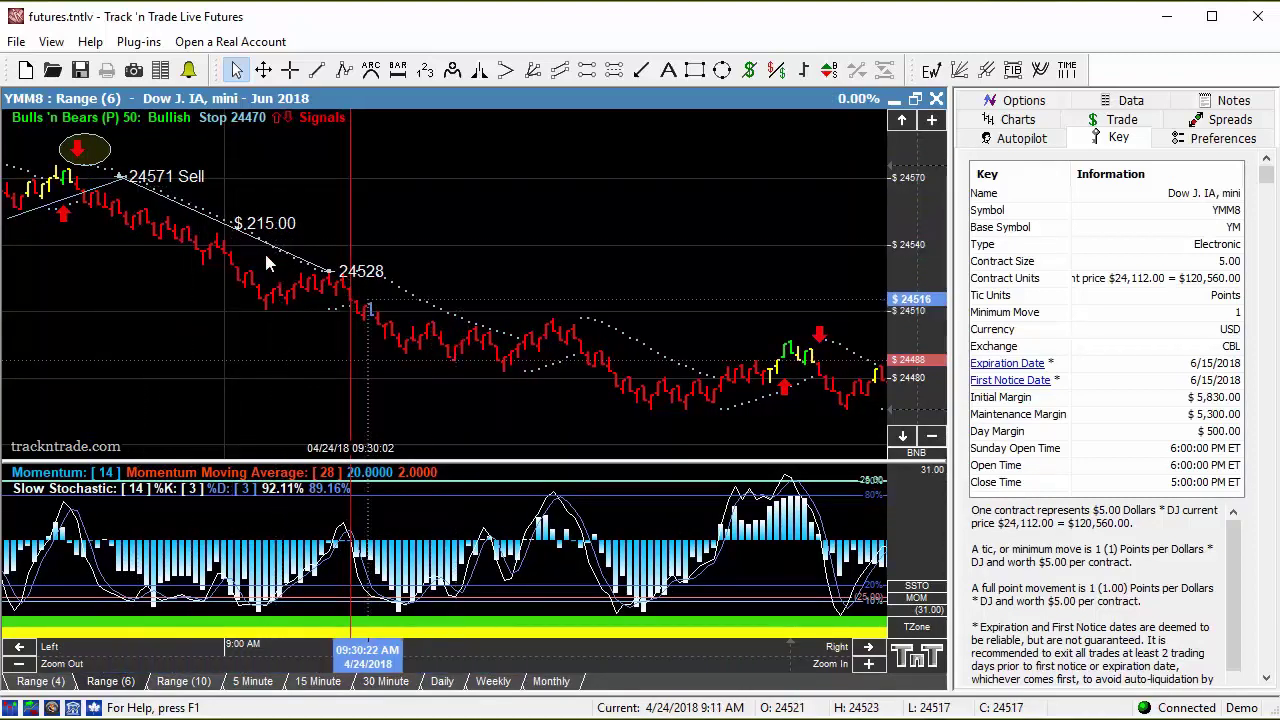
Count the bars from the first sell signal to the 9:30 line, and from that line to the next red up arrow
left_click(398, 72)
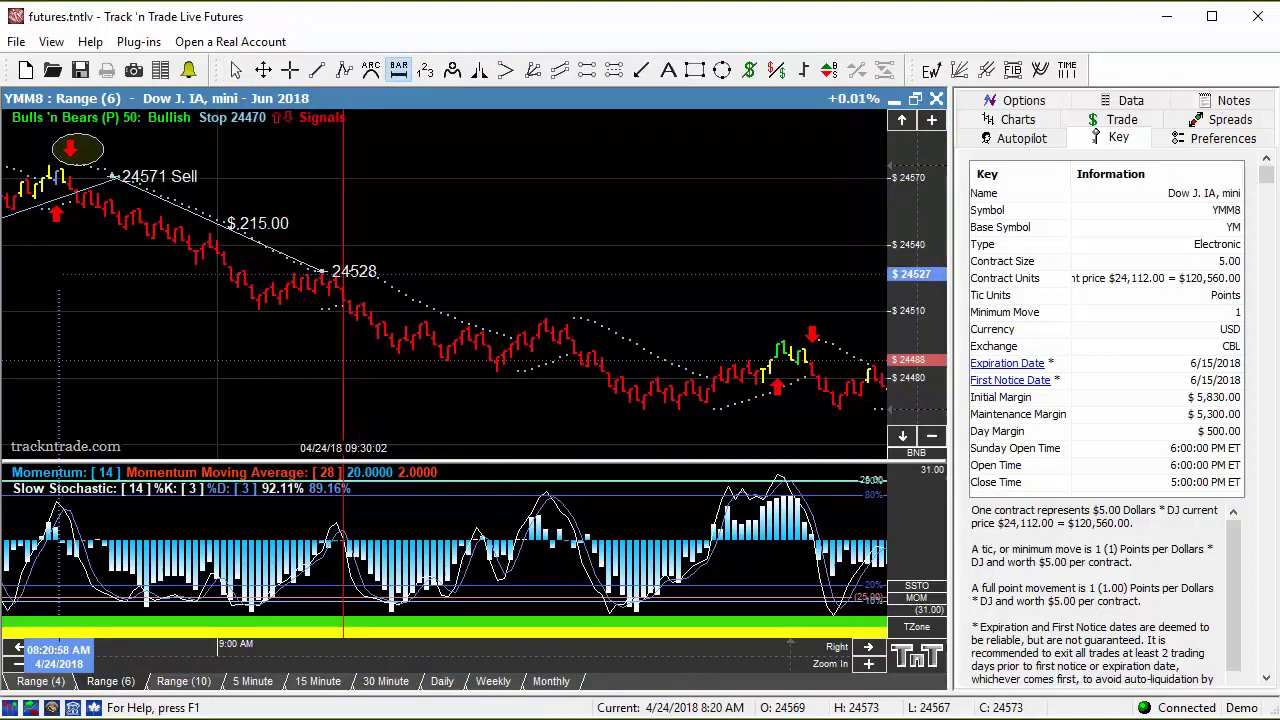
left_click_drag(58, 321, 55, 320)
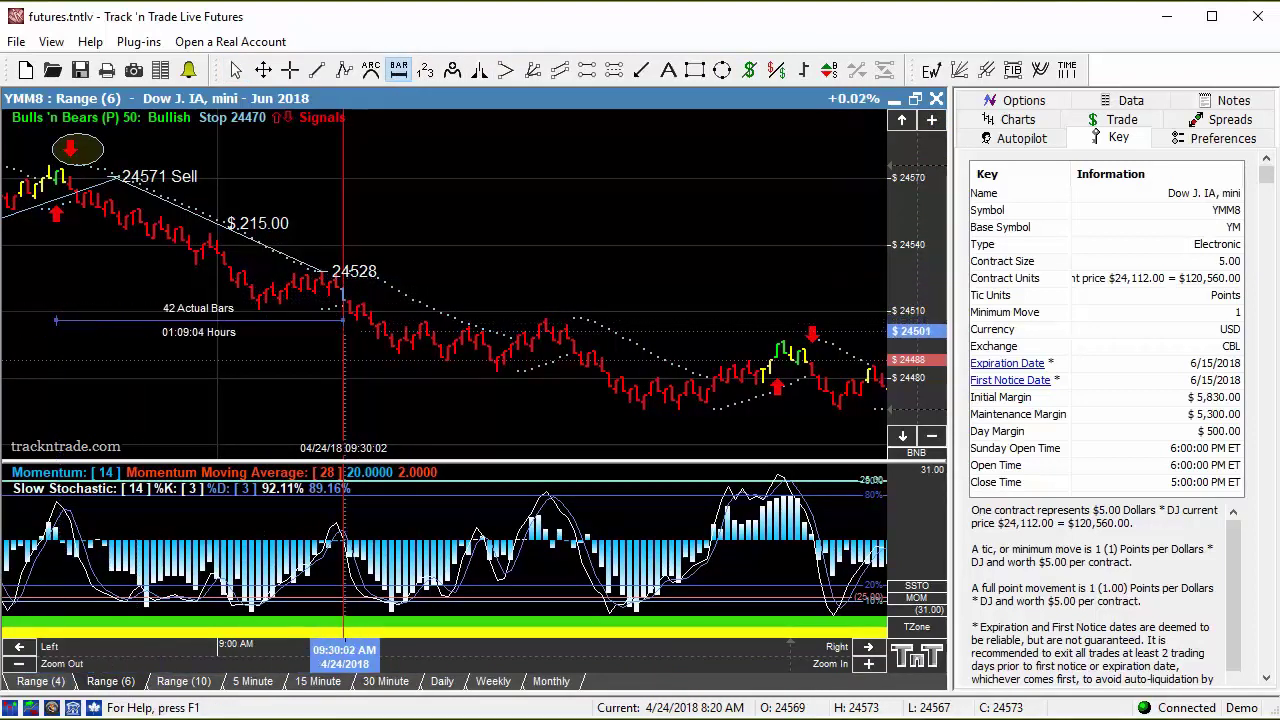
key("Escape")
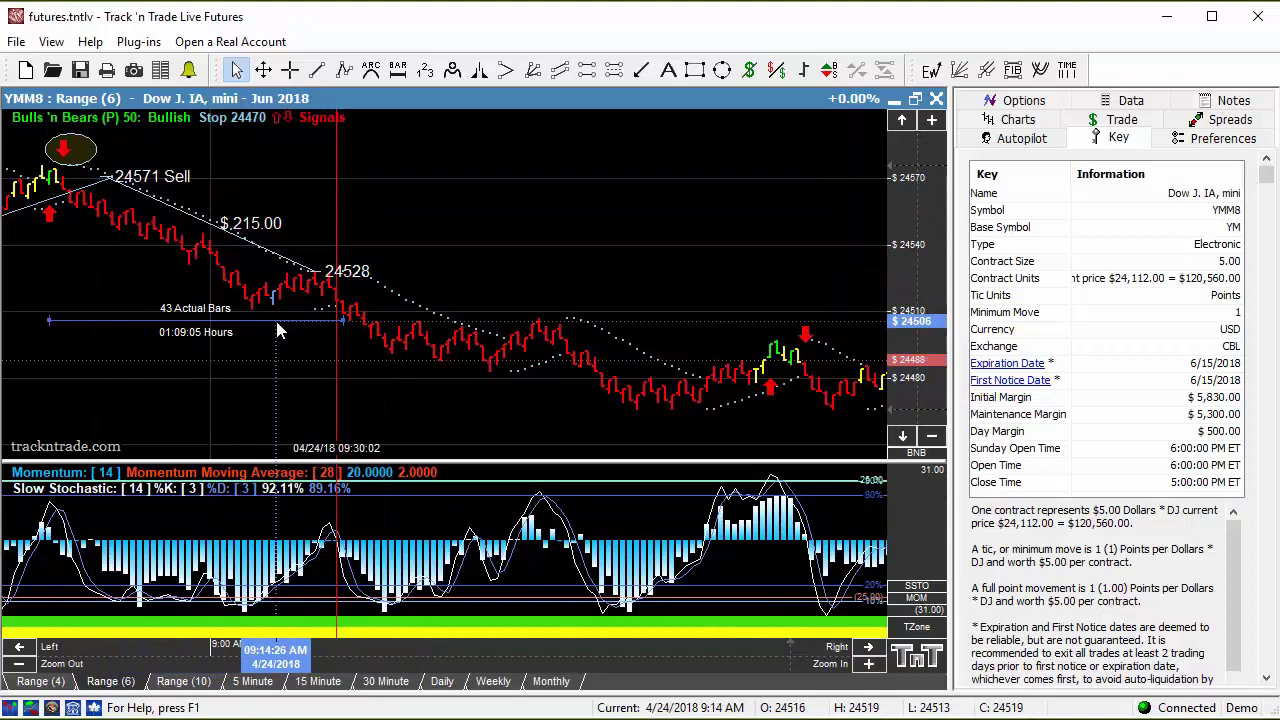
left_click(399, 70)
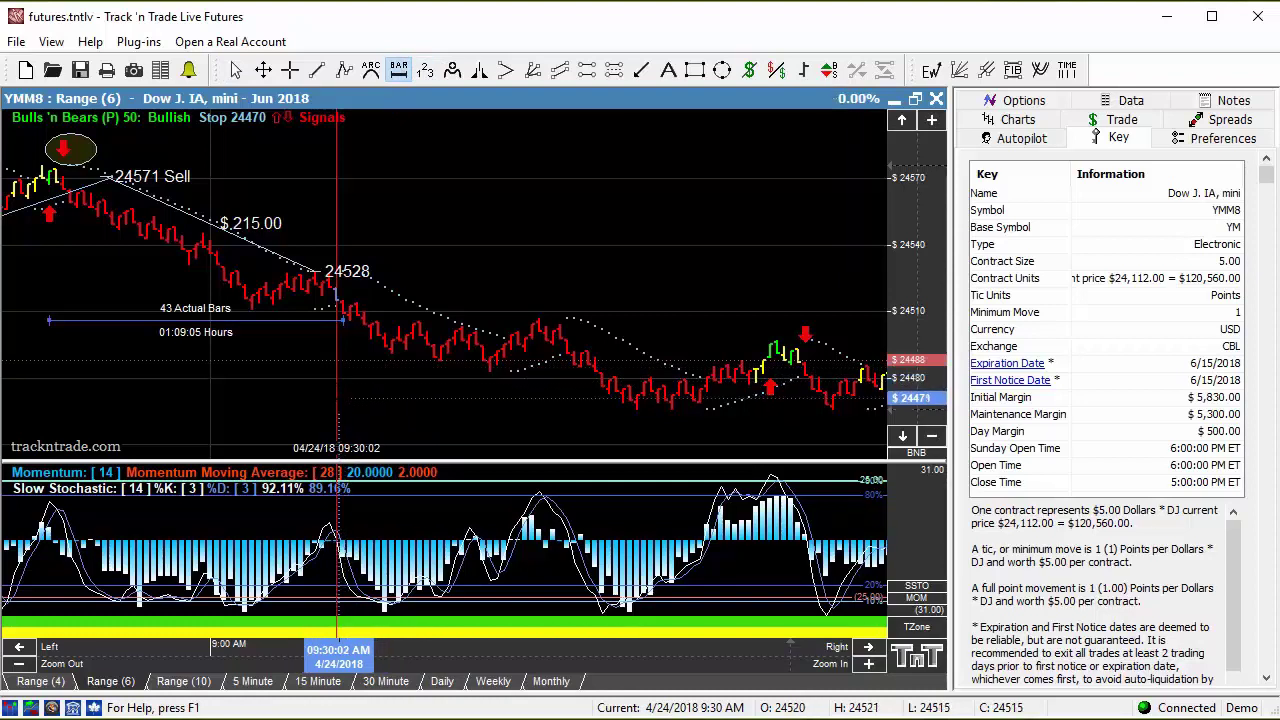
left_click_drag(338, 405, 770, 405)
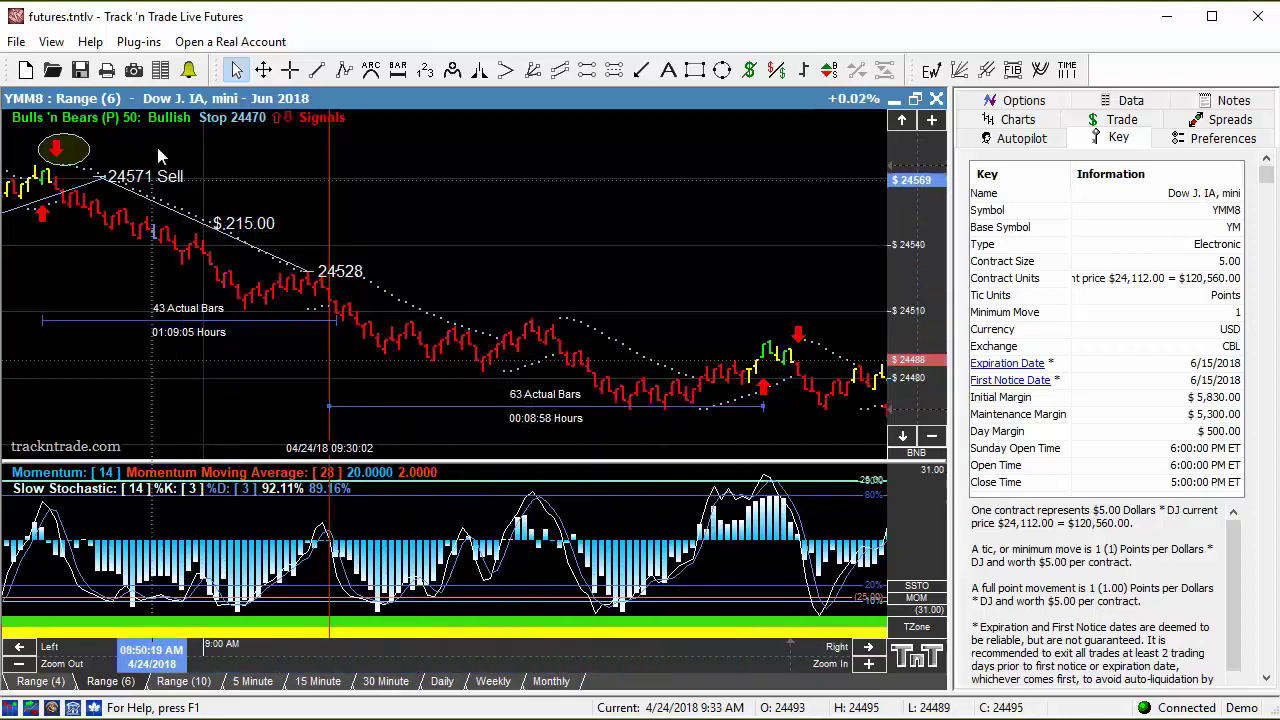
Clear all drawings from the chart and draw arrows along the first decline and beneath the pullback that follows it
right_click(474, 252)
left_click(620, 646)
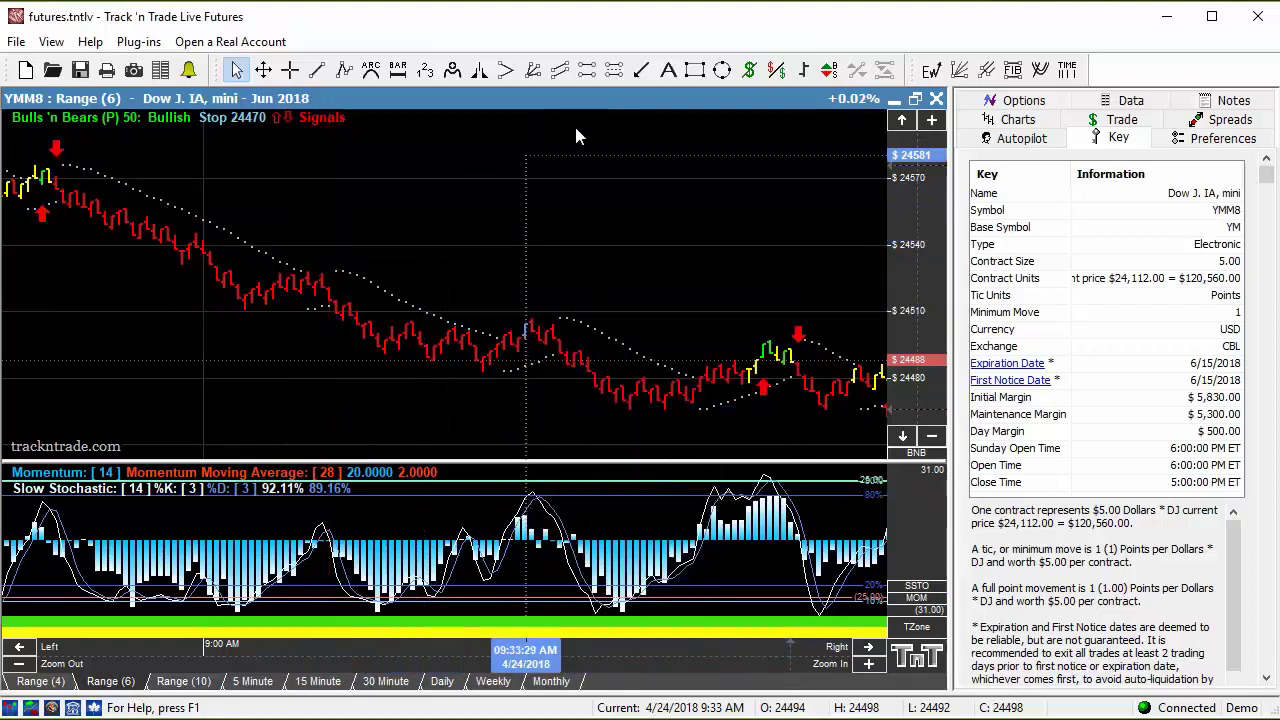
left_click_drag(84, 160, 288, 251)
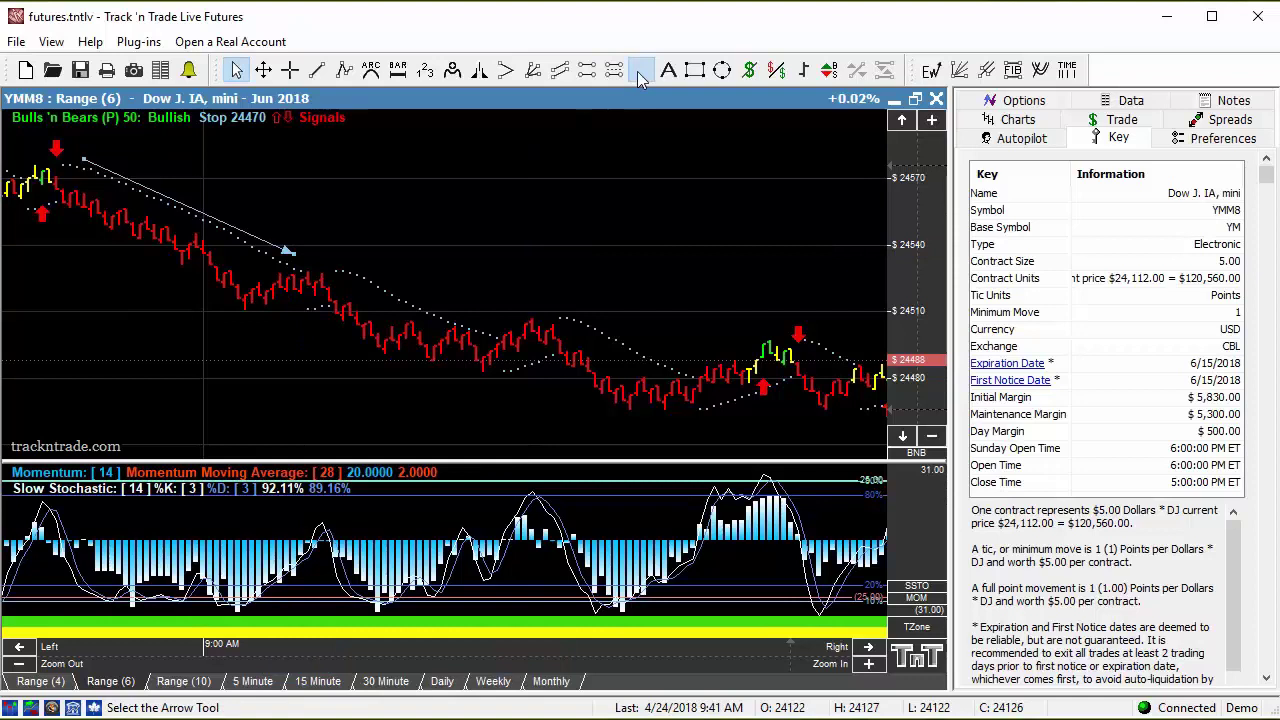
left_click(640, 72)
left_click_drag(237, 340, 316, 326)
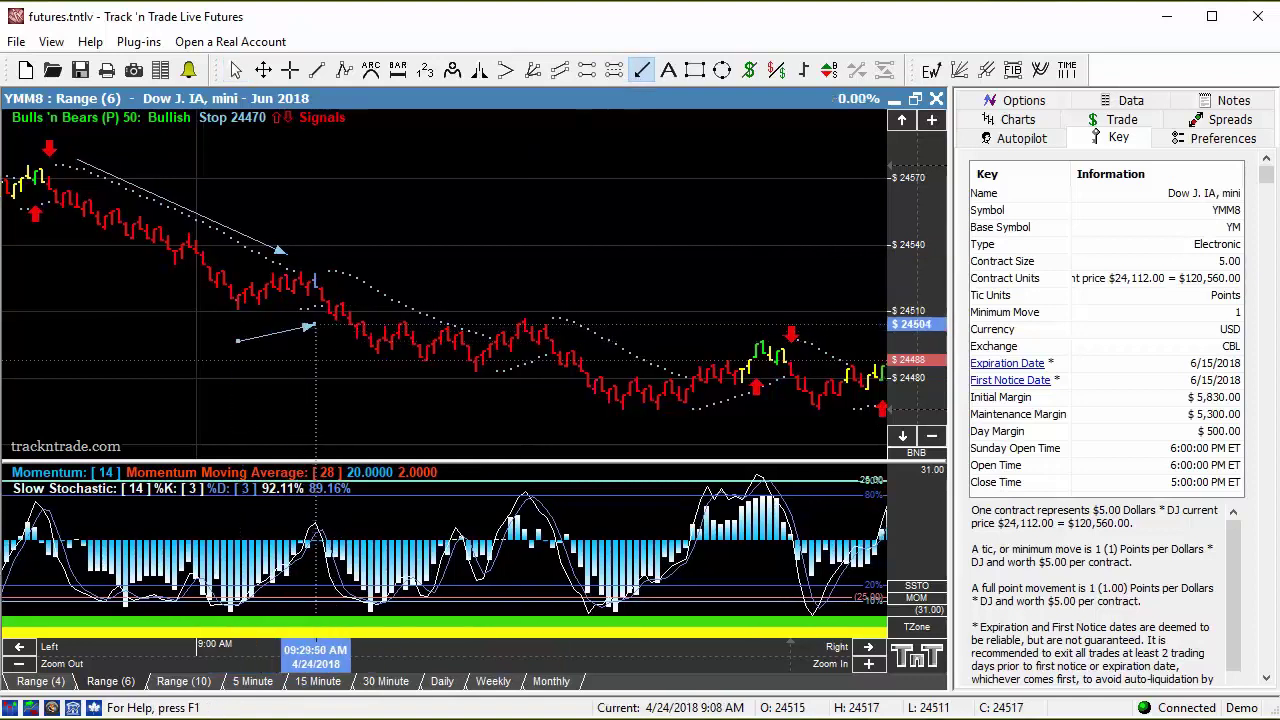
Draw trend lines beneath and above the first consolidation to enclose its price bars
left_click(317, 69)
left_click_drag(217, 321, 370, 288)
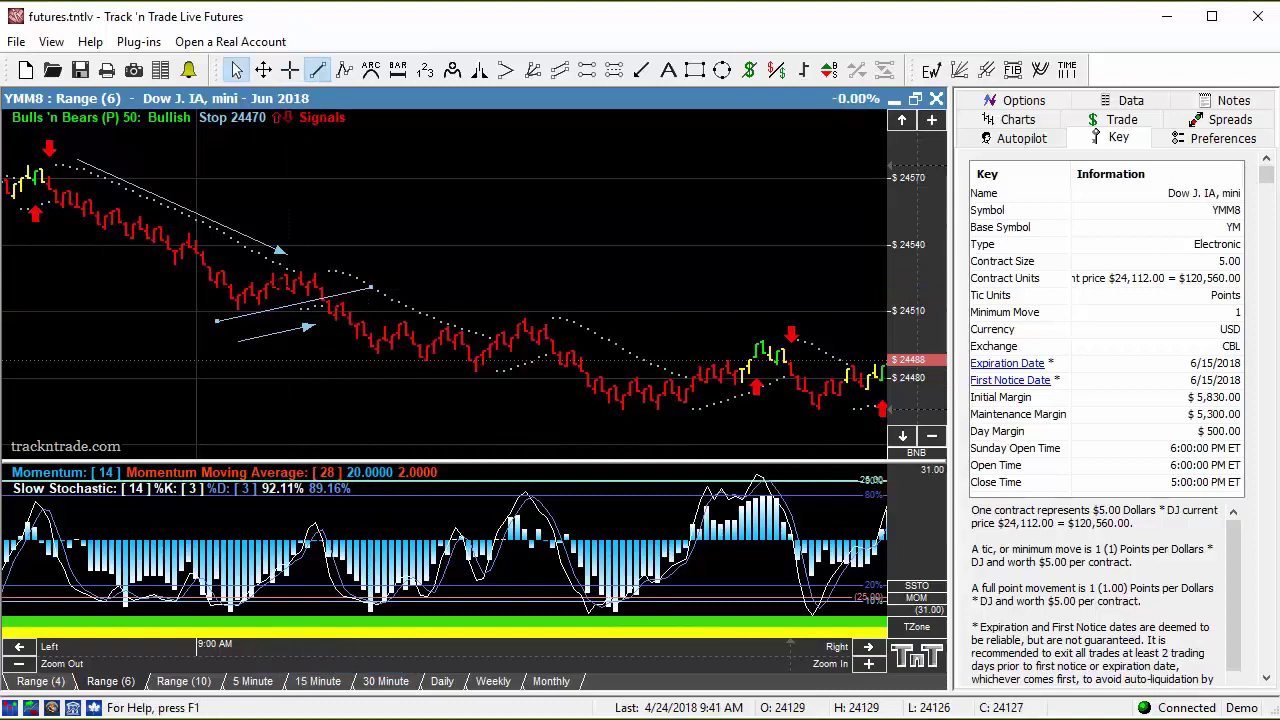
left_click(317, 69)
left_click_drag(250, 270, 356, 276)
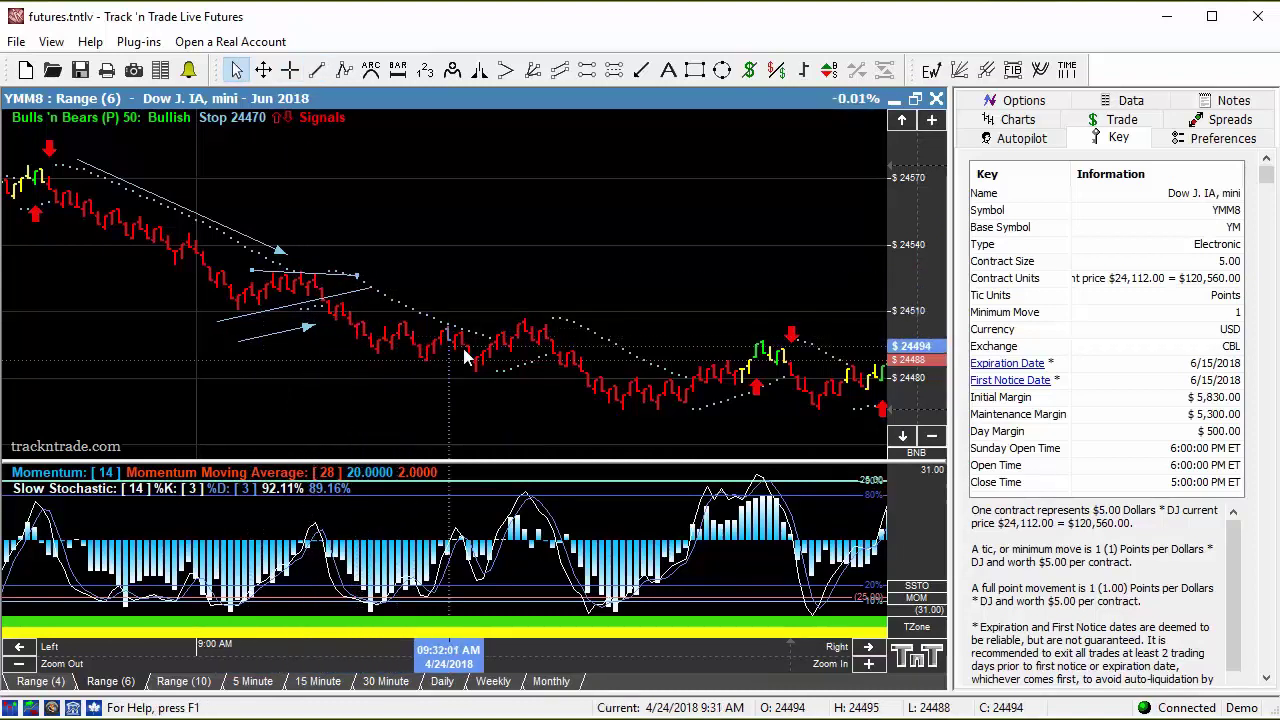
Draw arrows along the second decline, second pullback and third decline, plus a trend line beneath the second pullback
left_click(643, 72)
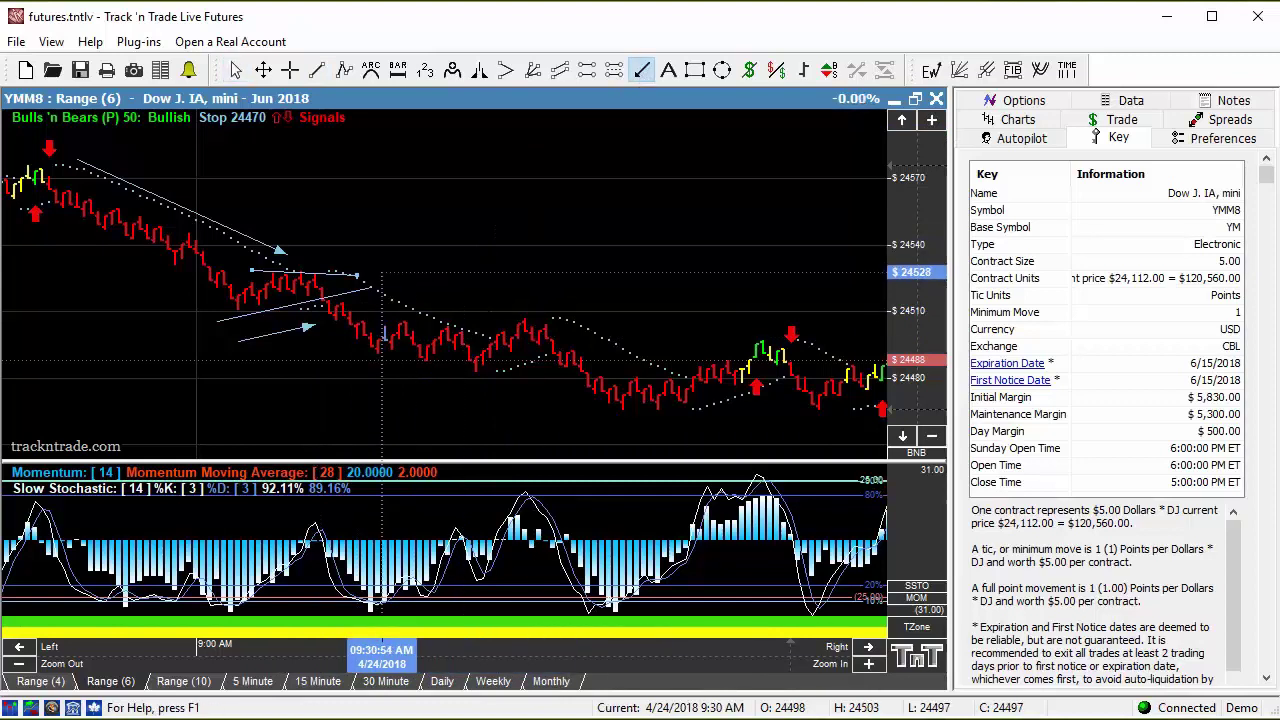
left_click_drag(385, 271, 490, 320)
left_click(643, 72)
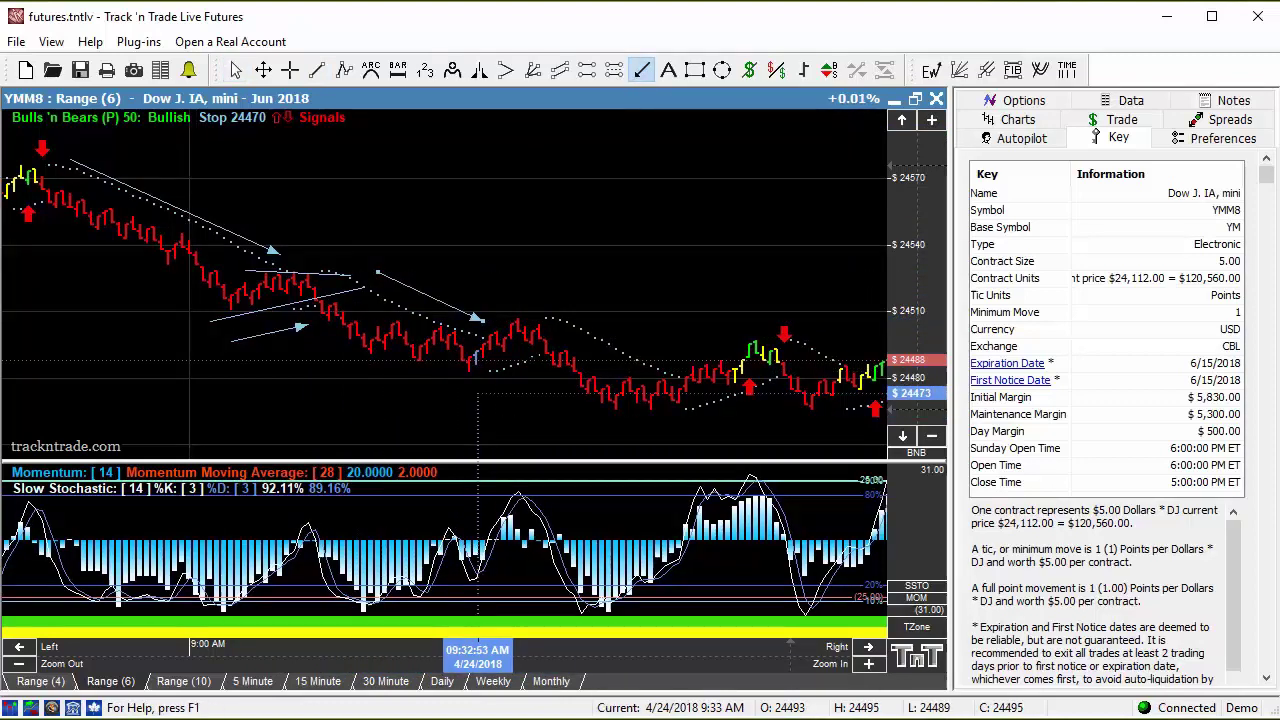
left_click_drag(475, 390, 540, 365)
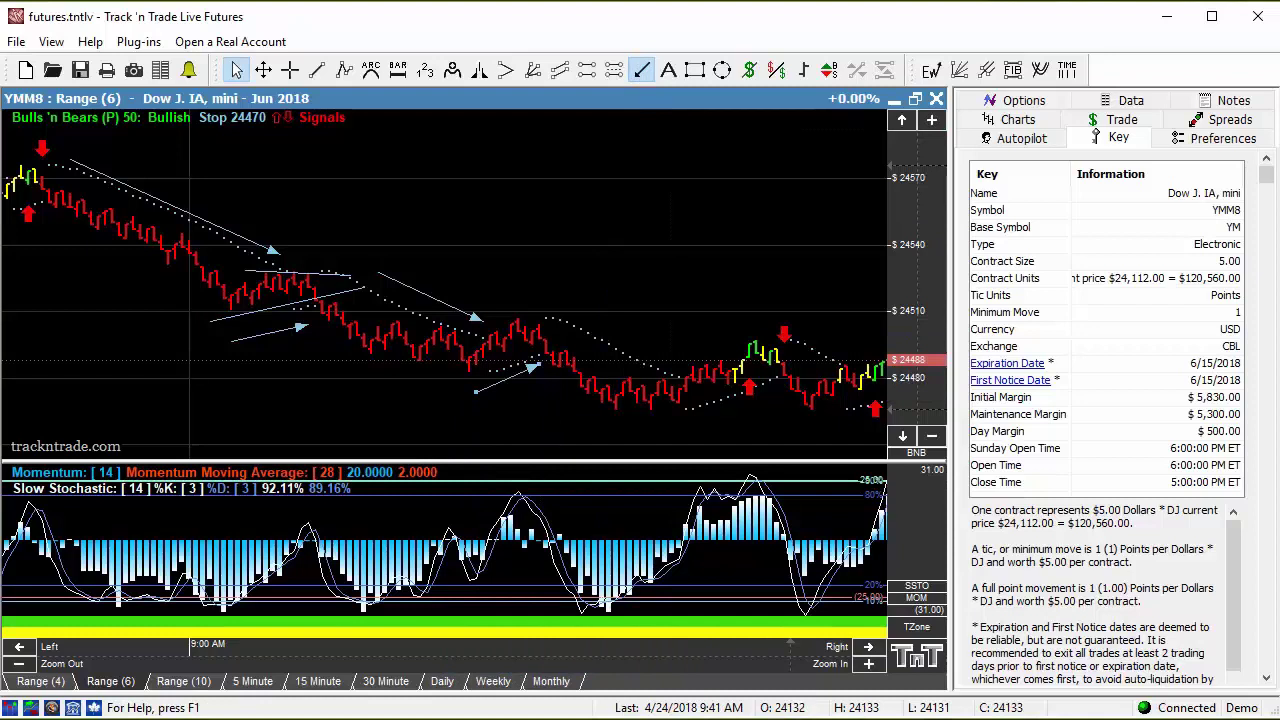
left_click_drag(545, 314, 685, 365)
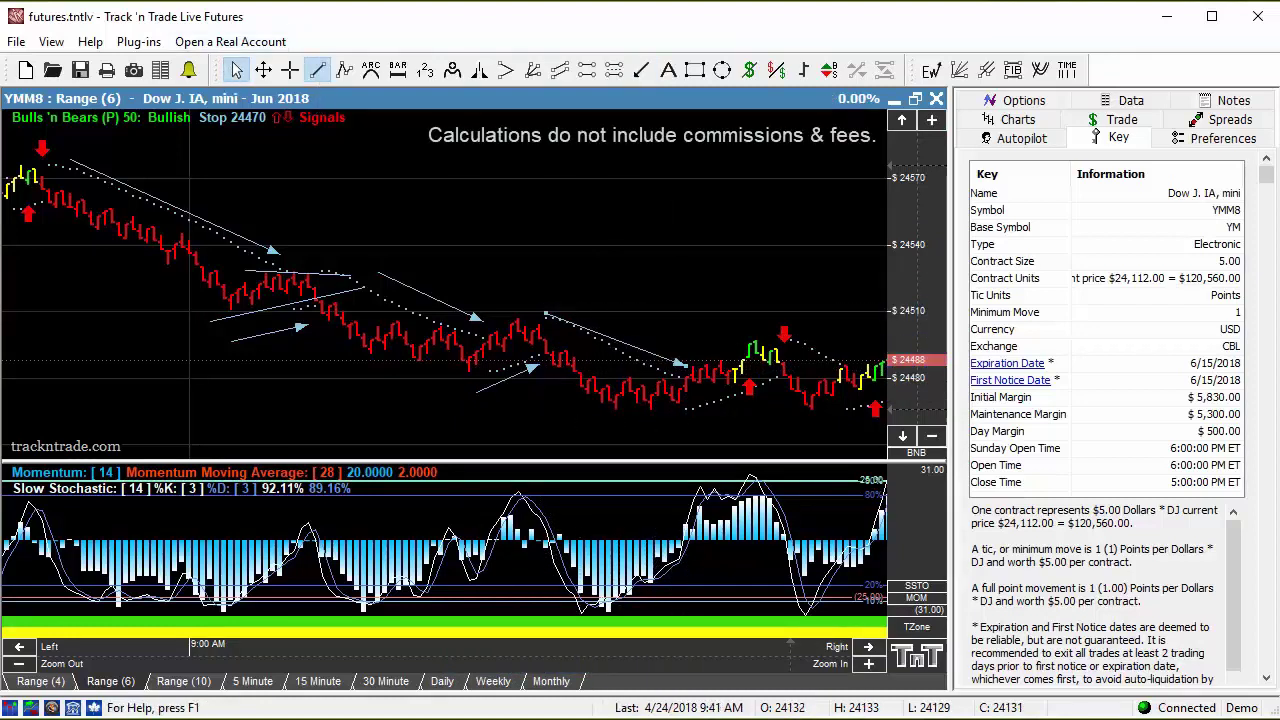
left_click(317, 69)
left_click_drag(455, 381, 572, 333)
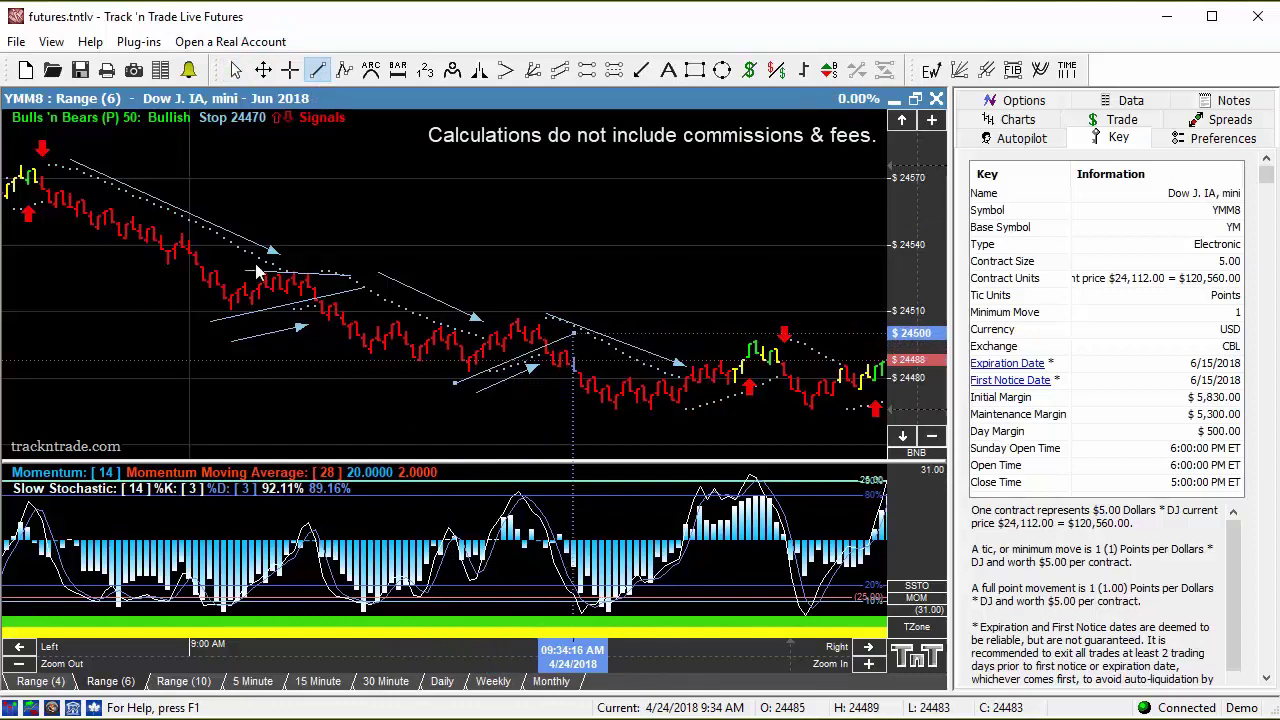
Draw a profit calculation line from the first sell signal down to the end of the whole decline
left_click(750, 69)
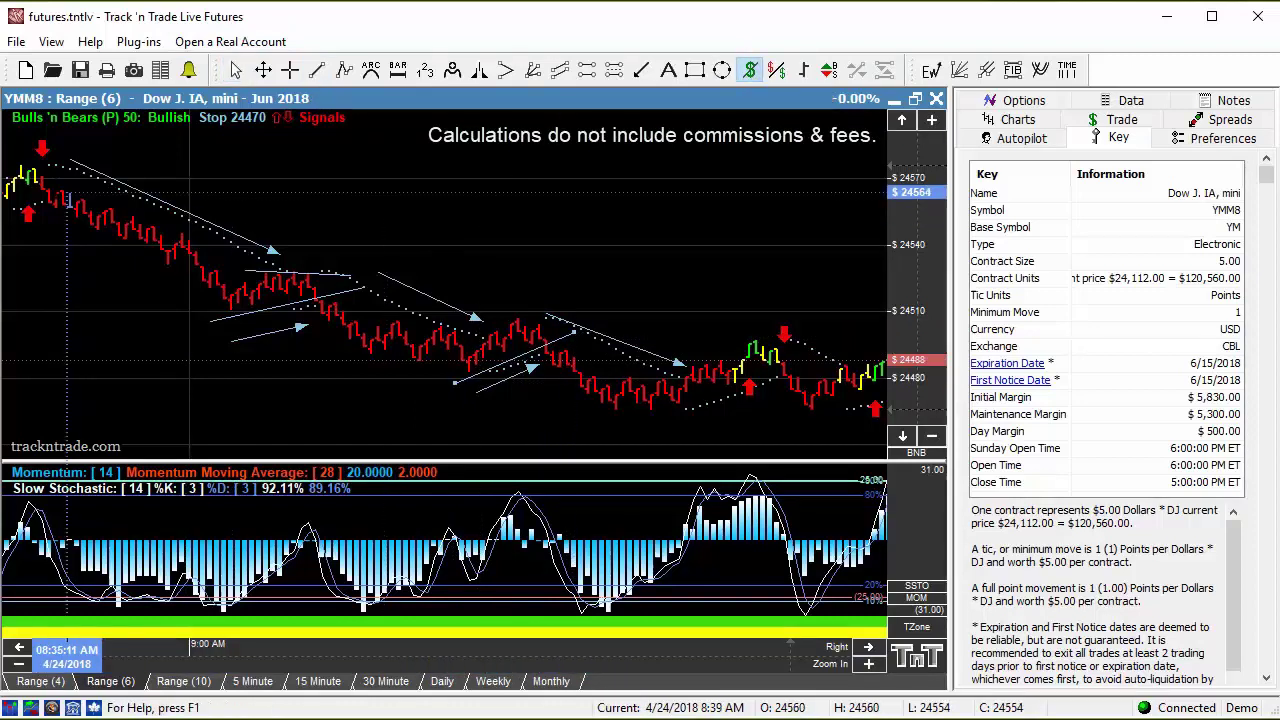
left_click_drag(43, 178, 727, 370)
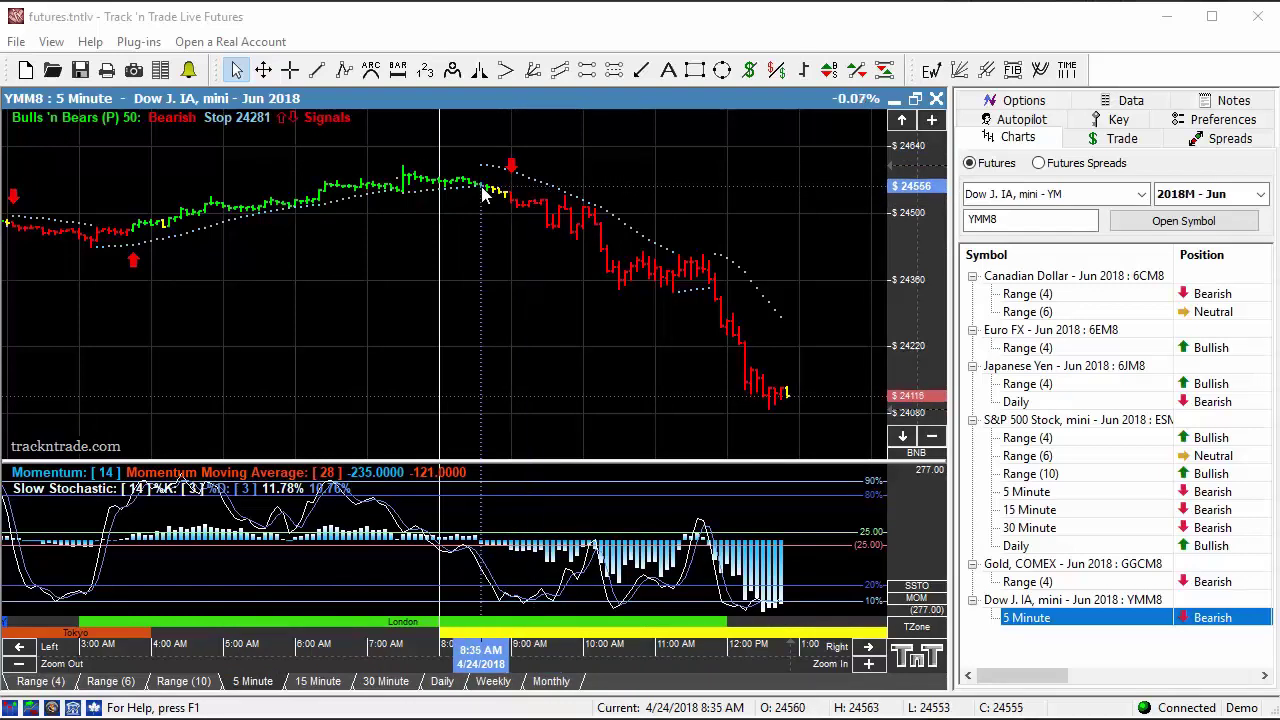
Draw a profit calculation line on the 5-minute chart from 24546 to 24118 and move it clear of the price bars
left_click(750, 69)
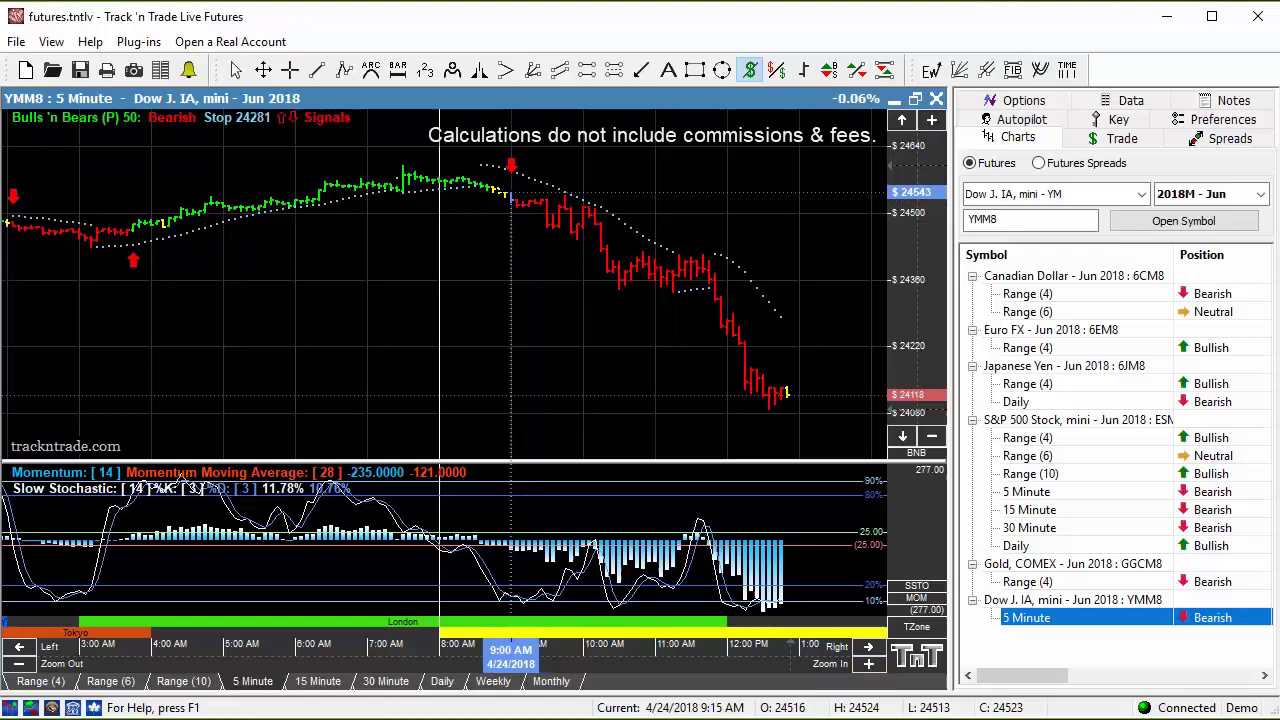
left_click_drag(511, 192, 803, 395)
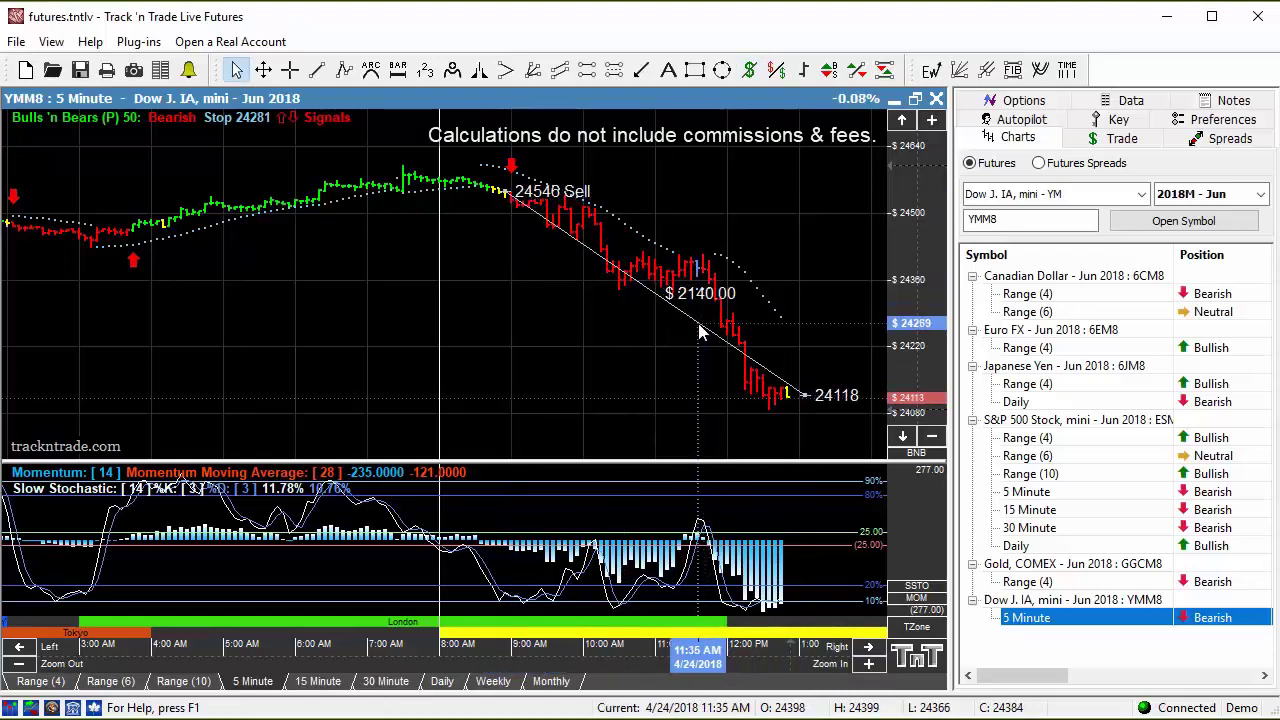
left_click_drag(702, 333, 803, 293)
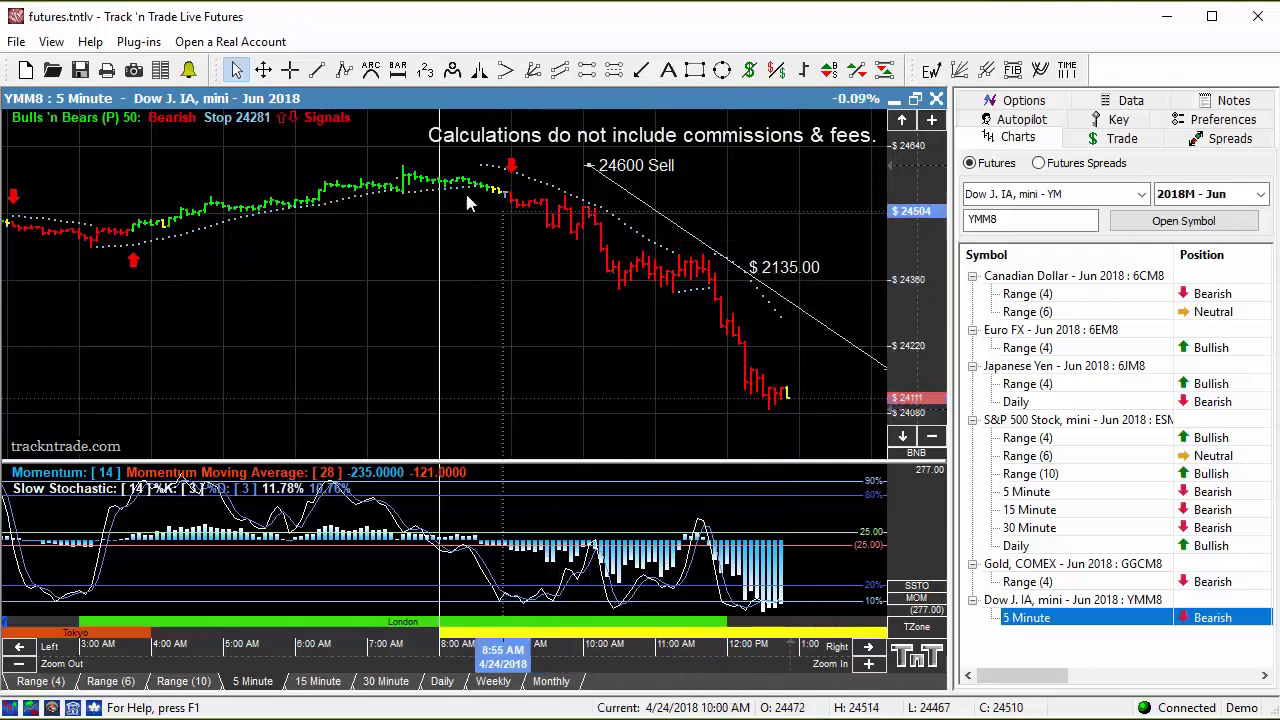
Draw a trend line beneath the mid-decline consolidation and place an A-B-C projection from the sell signal through the low to the pullback high
left_click(317, 71)
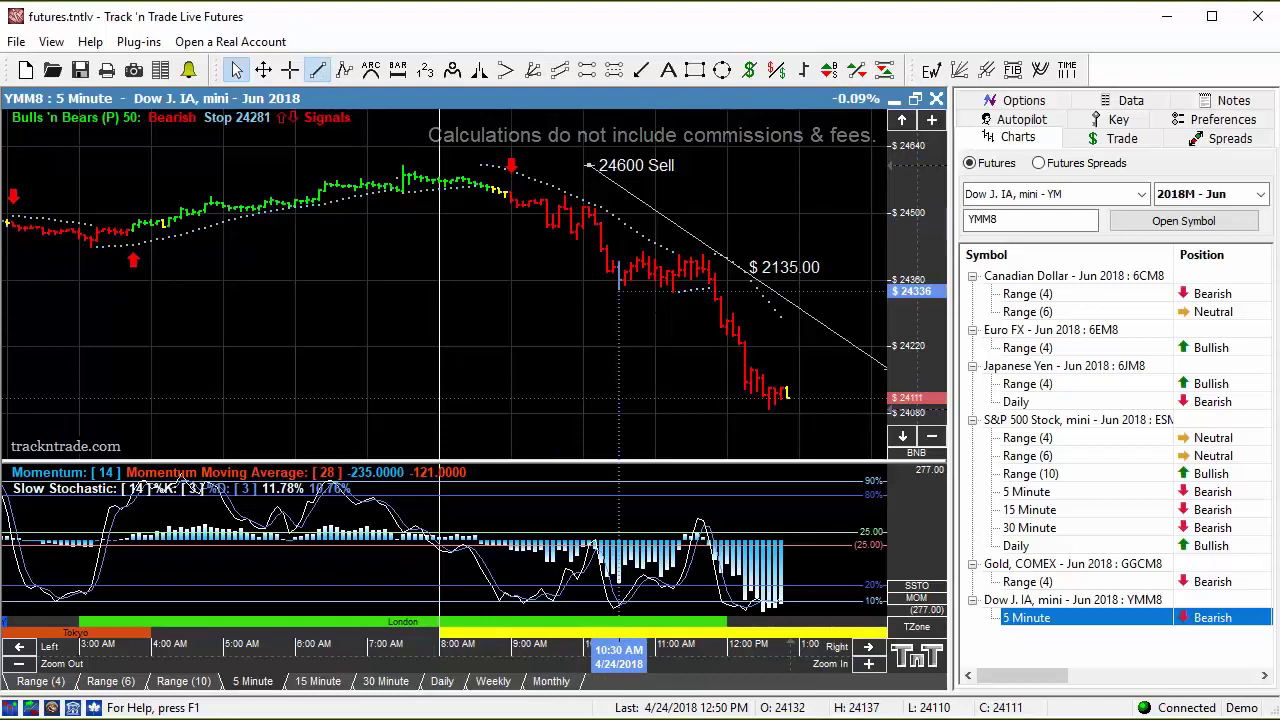
left_click_drag(606, 305, 727, 287)
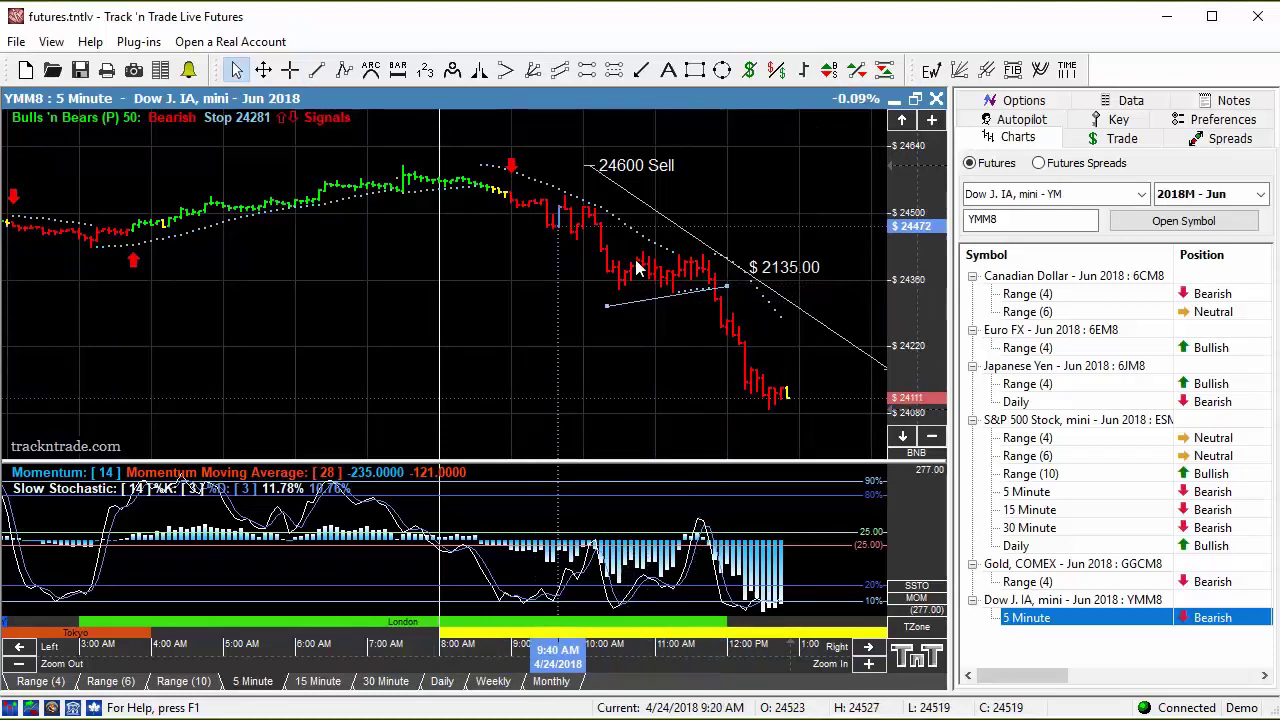
left_click(426, 69)
left_click(511, 186)
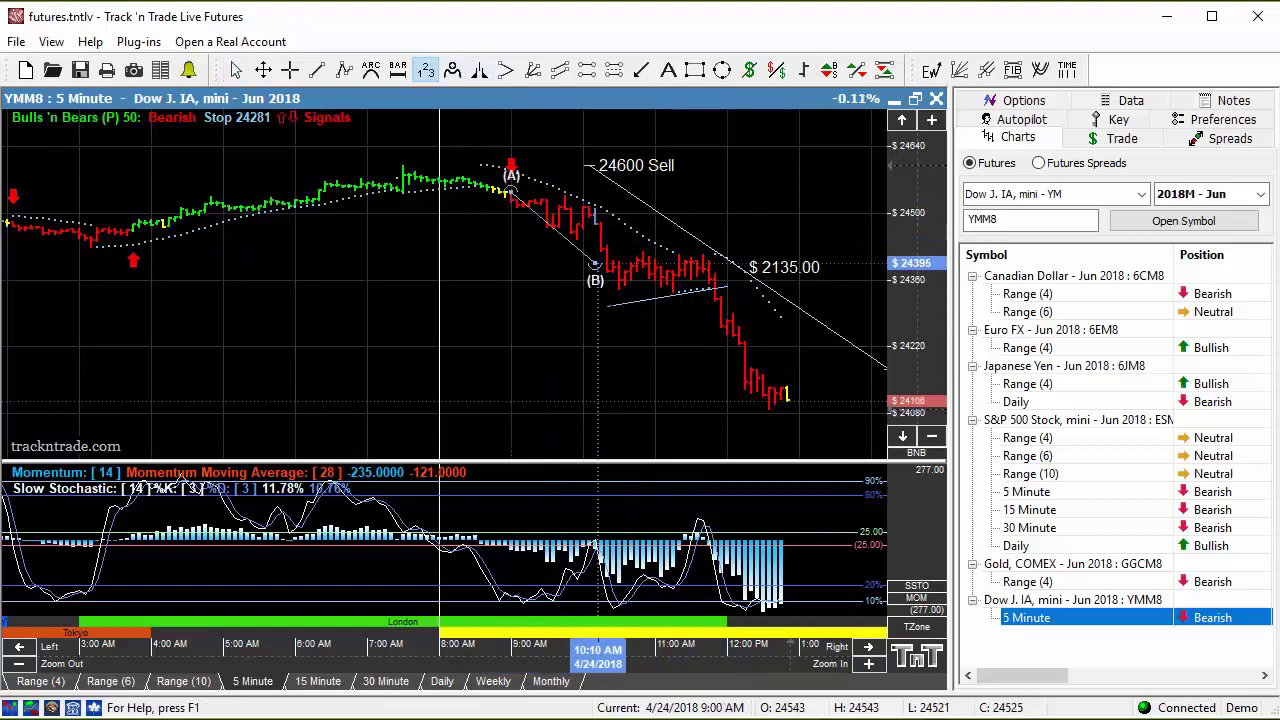
left_click(619, 305)
left_click(697, 262)
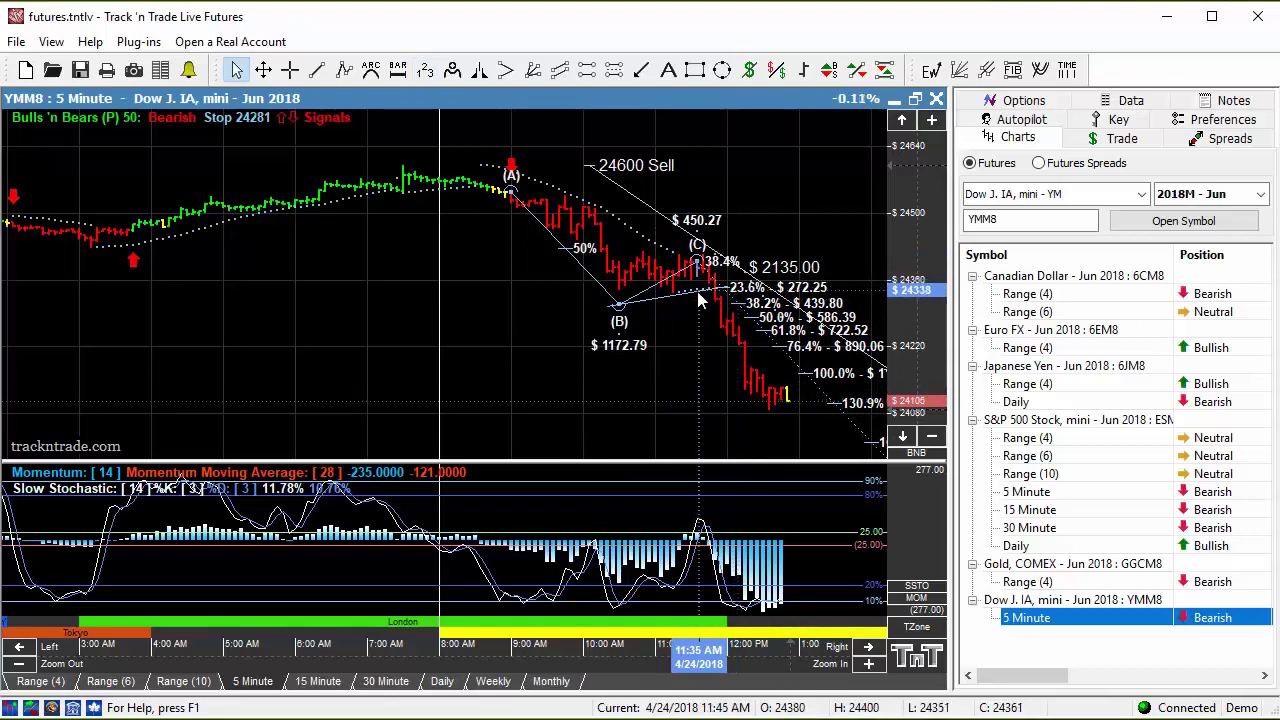
Draw an arrow pointing up at the trend line break just below point C
left_click(641, 69)
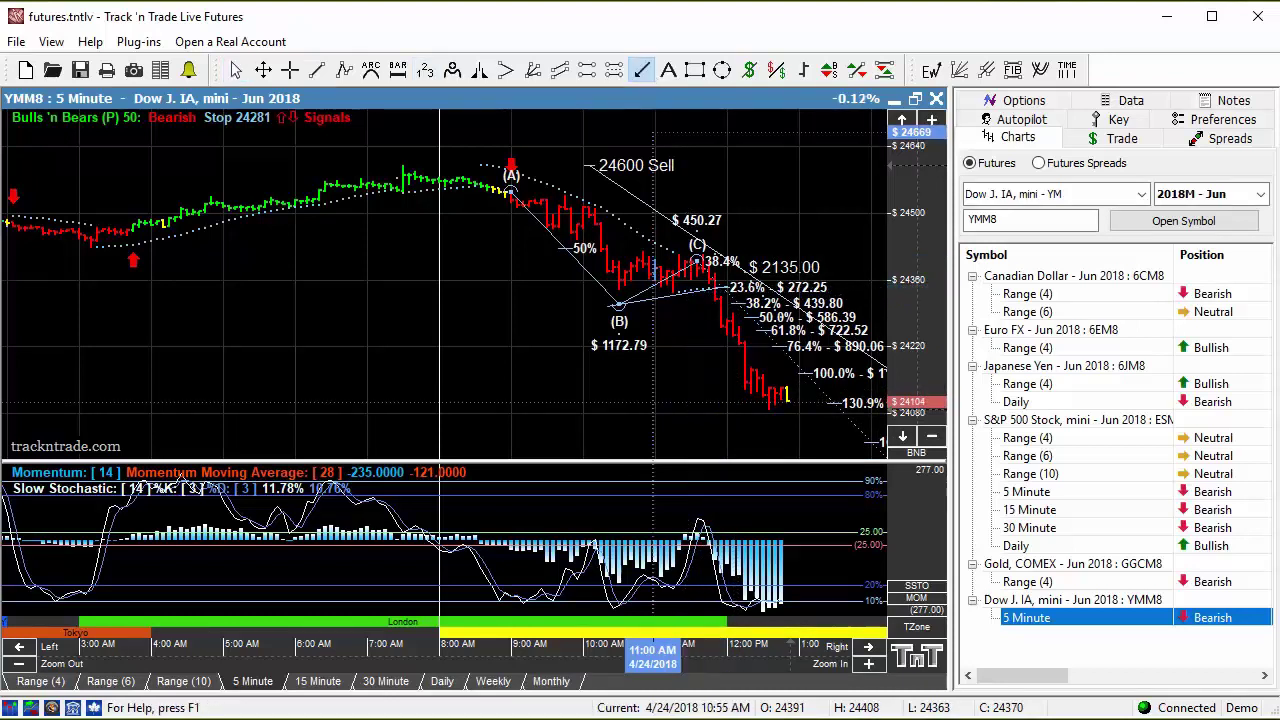
left_click(607, 393)
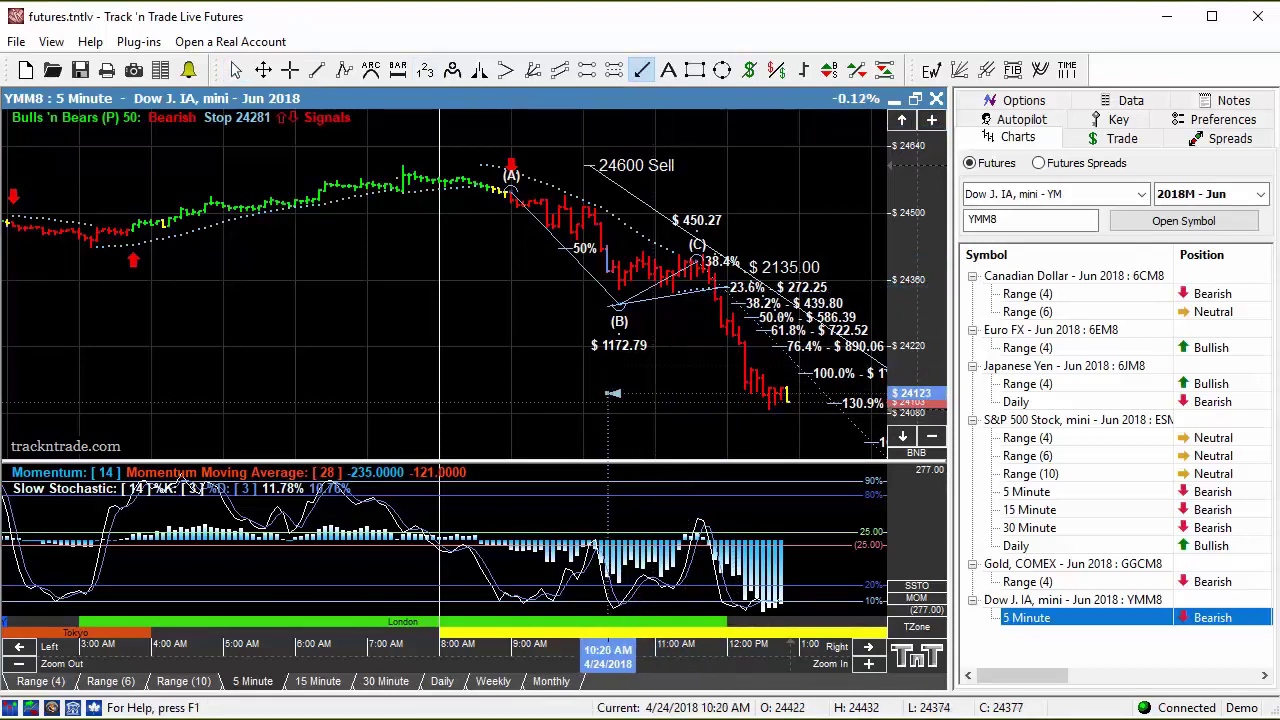
Draw a profit calculation line from 24330 at the trend line break to 24102 and display the contract's key information
left_click(750, 70)
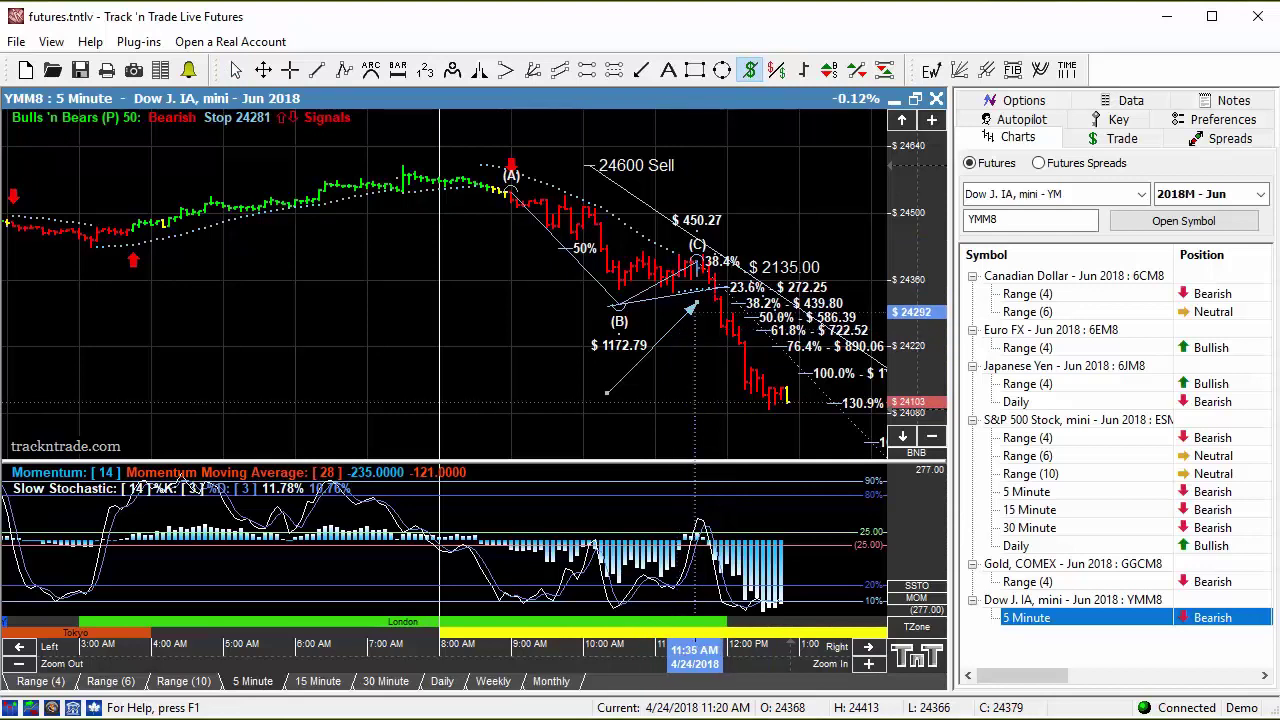
mouse_move(705, 293)
left_mouse_down()
mouse_move(790, 340)
mouse_move(790, 400)
left_mouse_up()
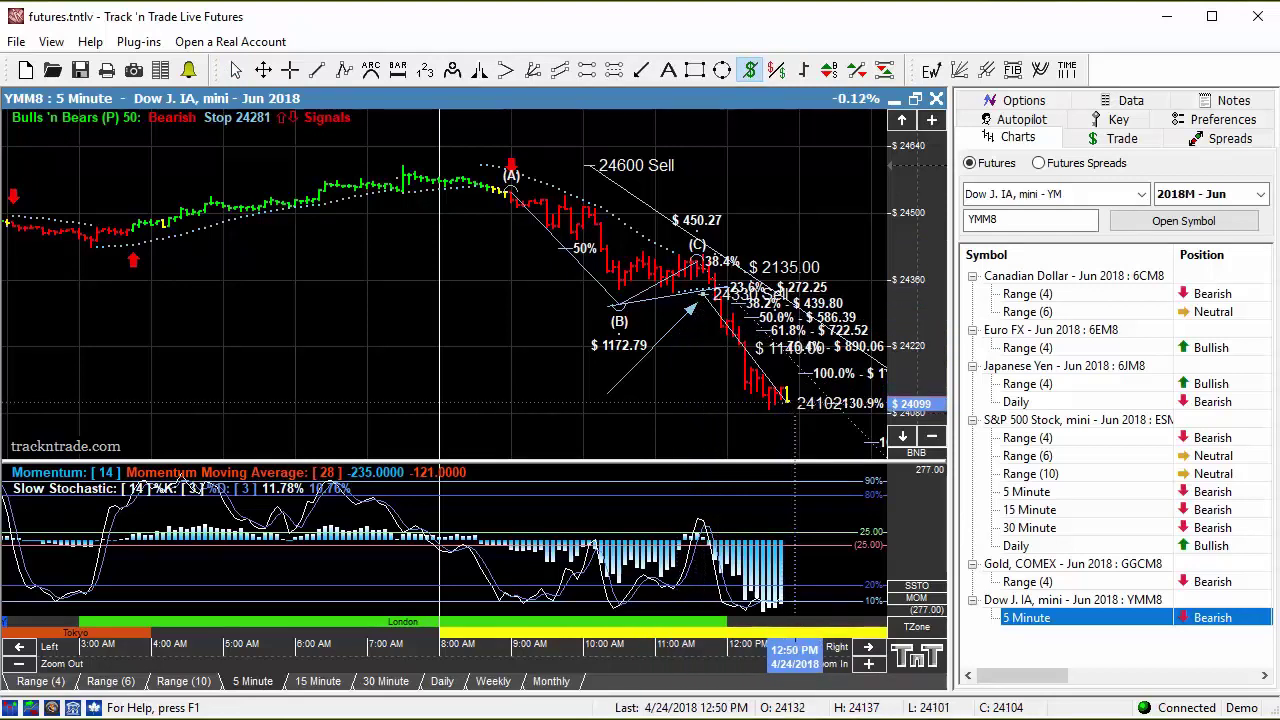
key("Escape")
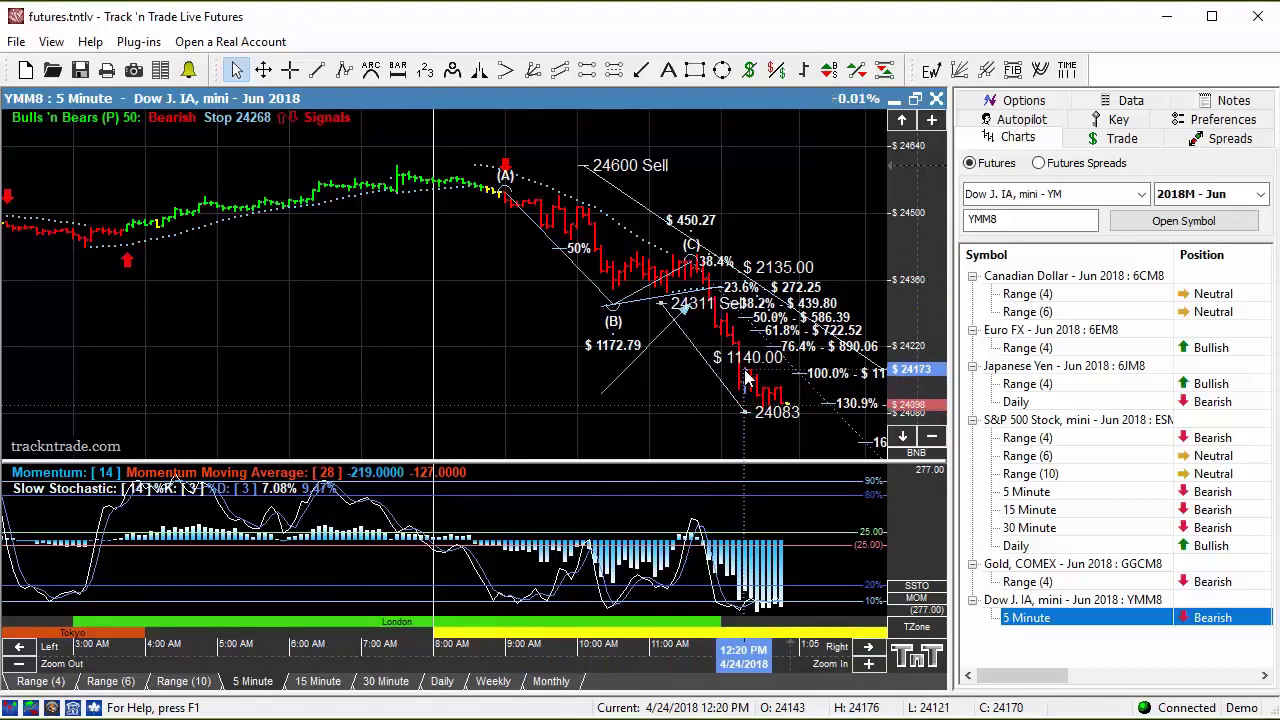
left_click(1118, 120)
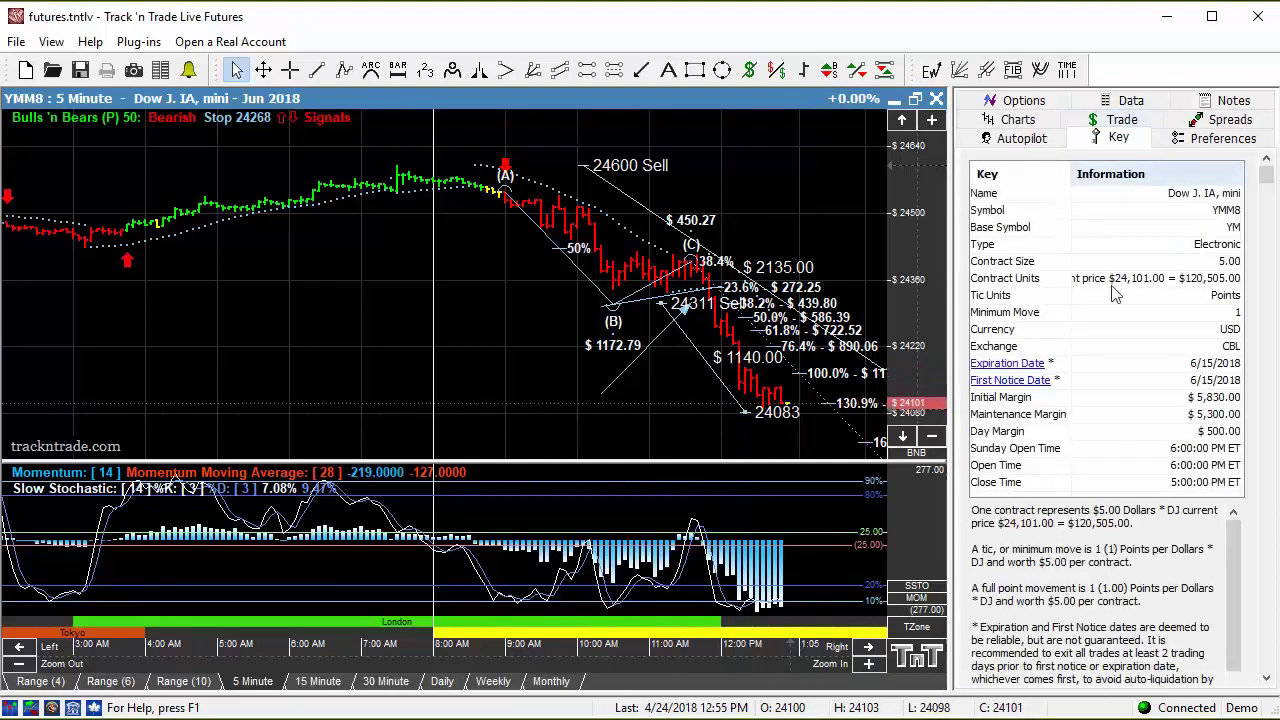